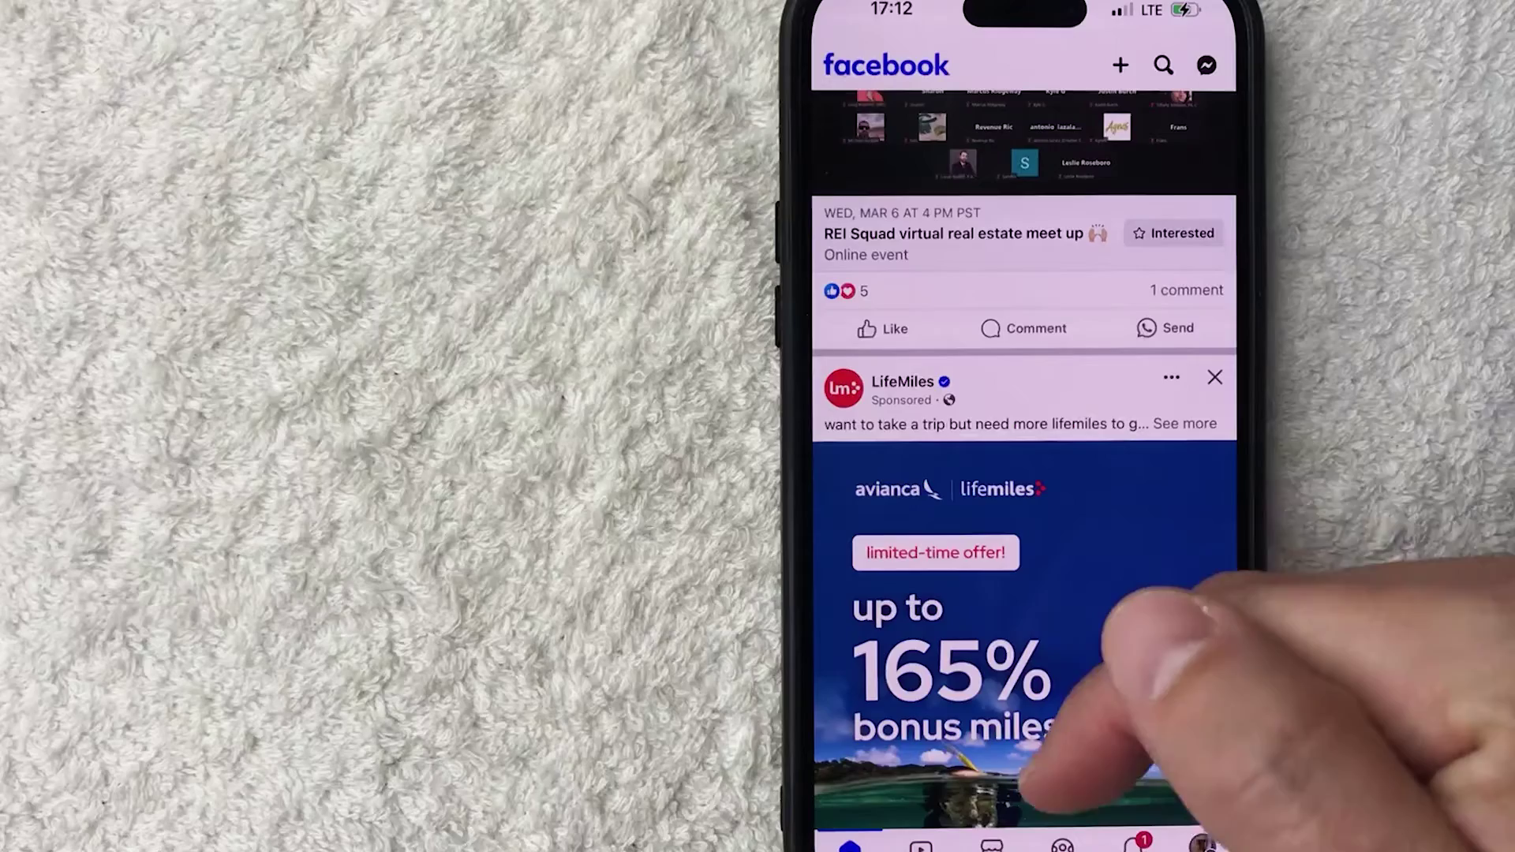
Step: Switch from the Facebook news feed to the Marketplace listings grid
left_click(992, 846)
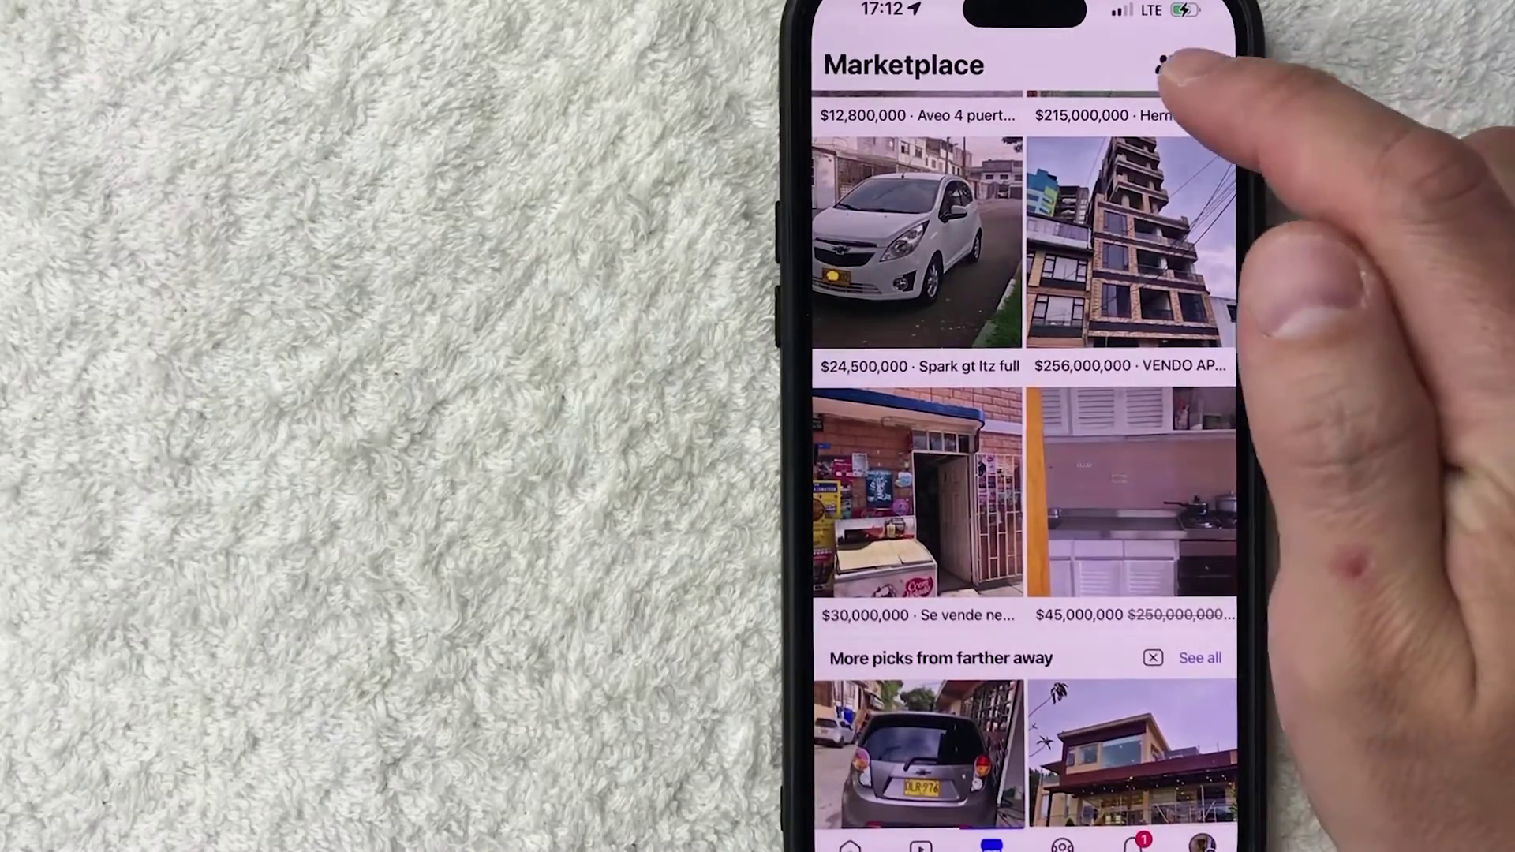
Step: Go through the Marketplace You page to the Recently viewed listings
left_click(1164, 65)
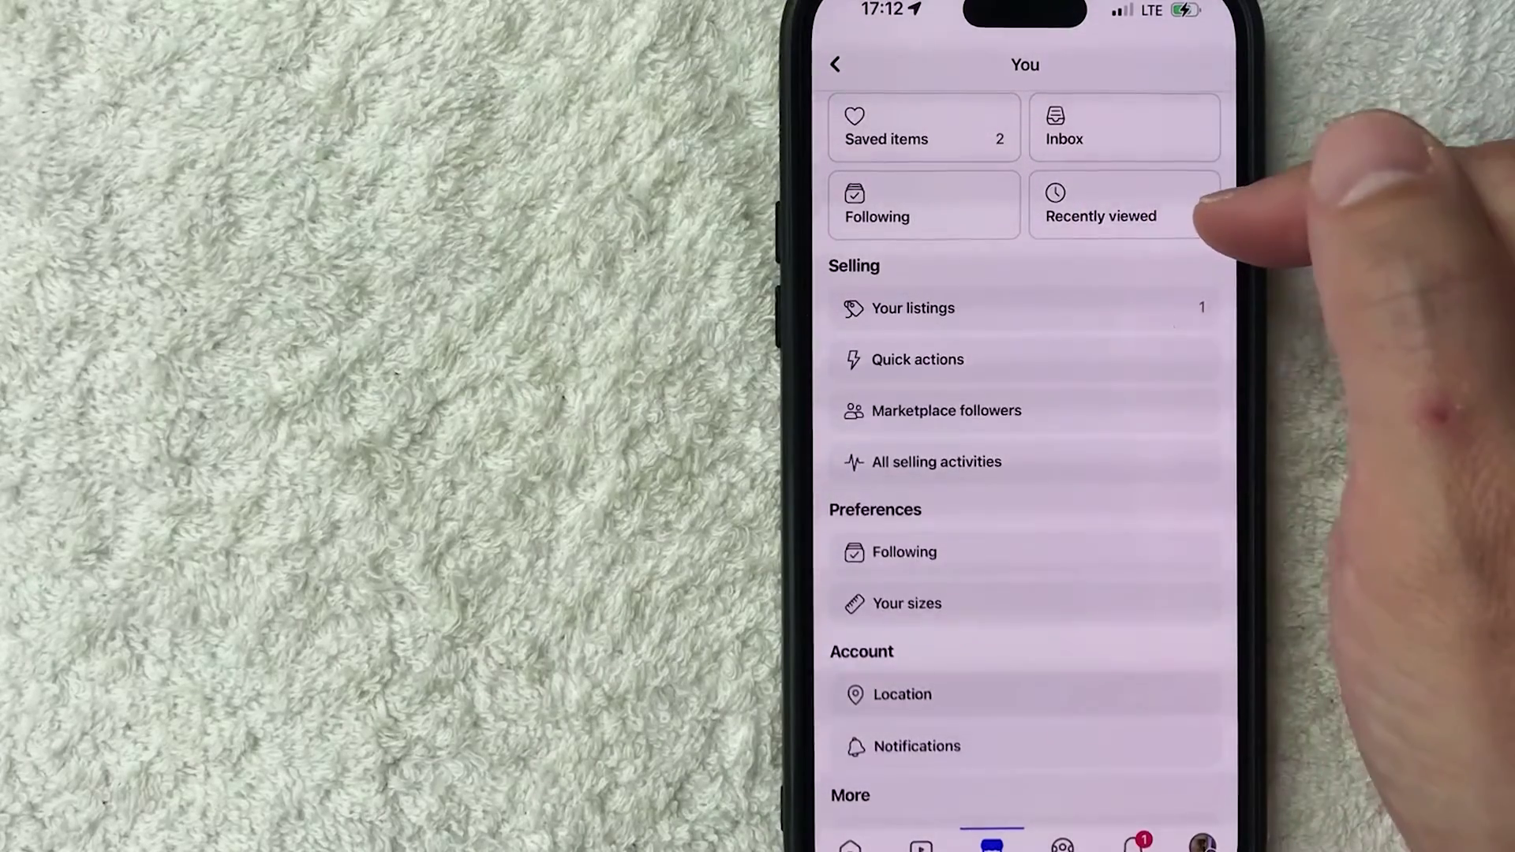
left_click(1140, 211)
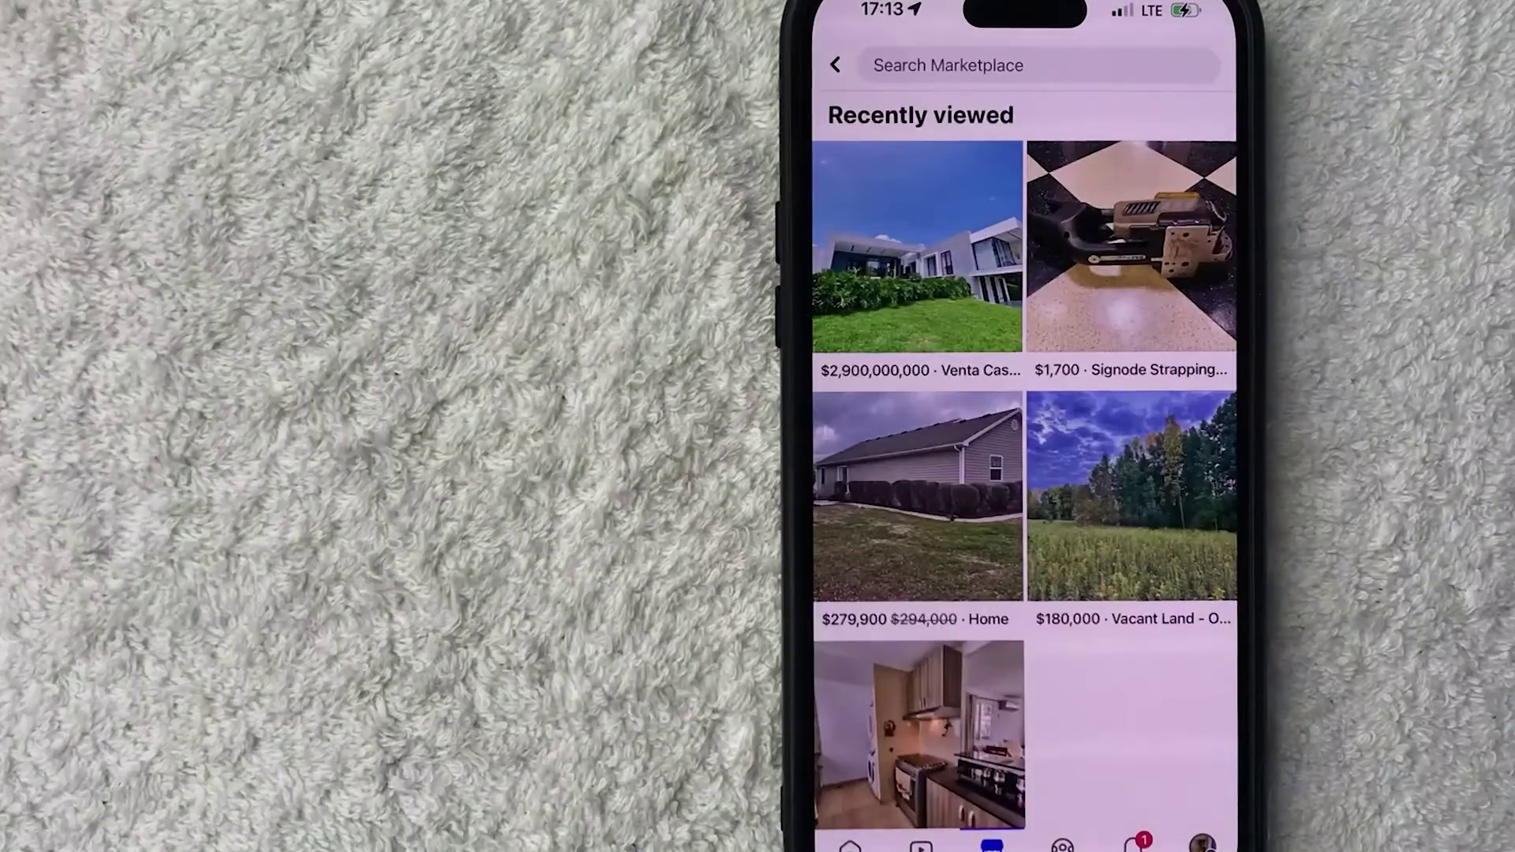